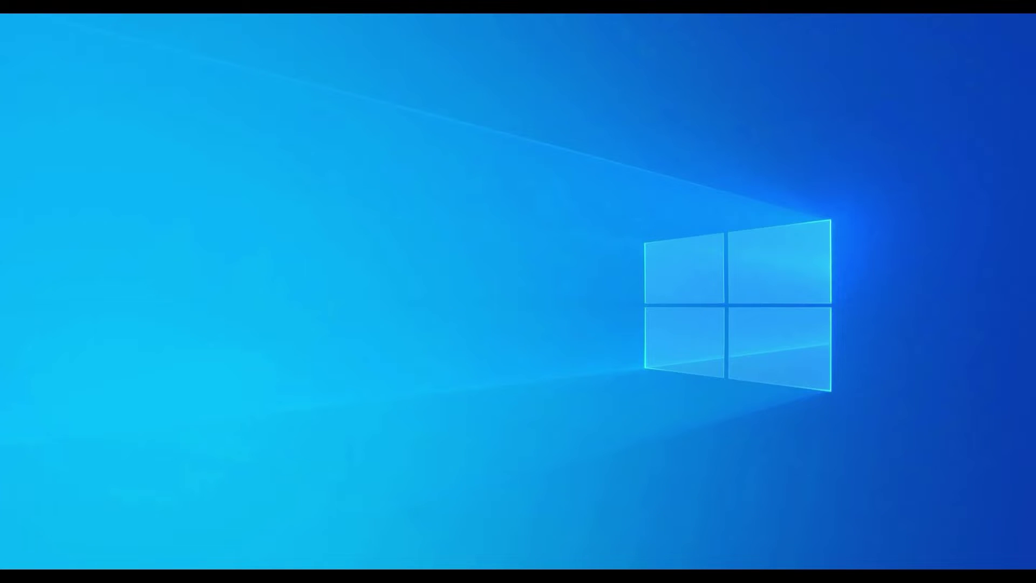
# Step: Launch Capture CIS with the PSpice and CIS suite and bring up the Open Project dialog
pyautogui.click(499, 275)
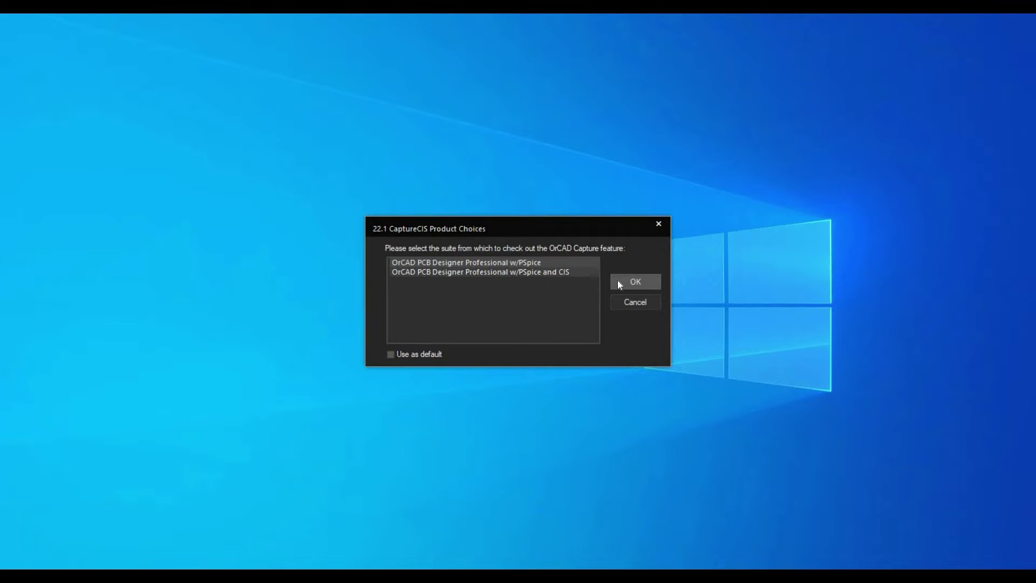
pyautogui.click(634, 281)
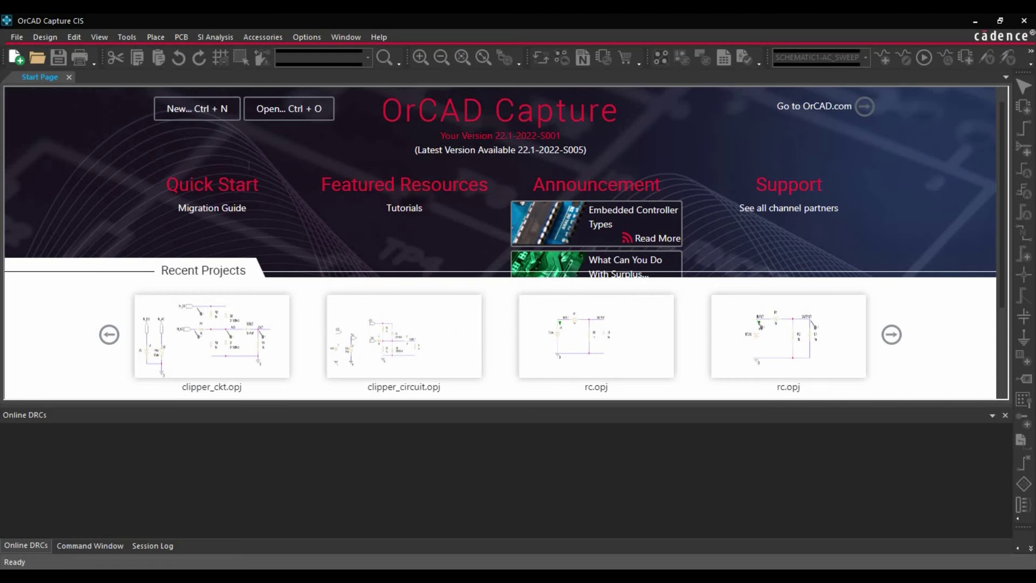
pyautogui.click(22, 38)
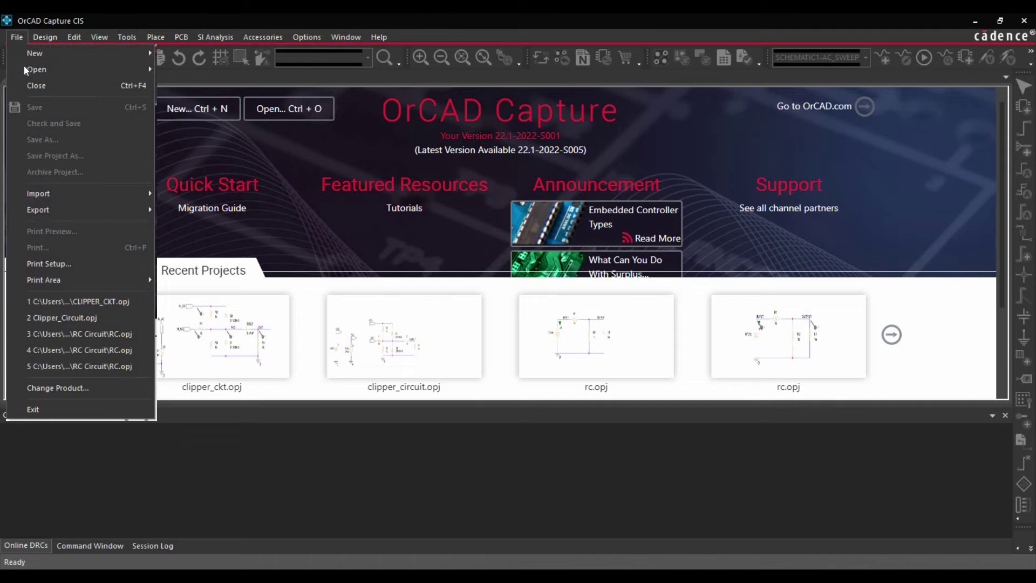
pyautogui.moveTo(100, 69)
pyautogui.click(177, 85)
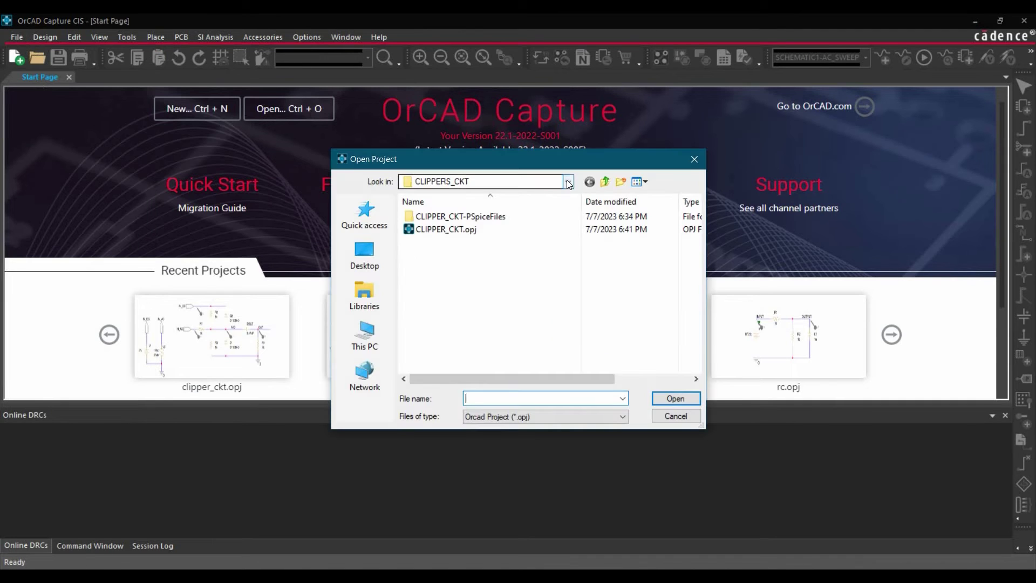
# Step: Open RC.opj from the Desktop's RC Circuit folder and expand rc.dsn and SCHEMATIC1
pyautogui.hotkey('alt', 'Down')
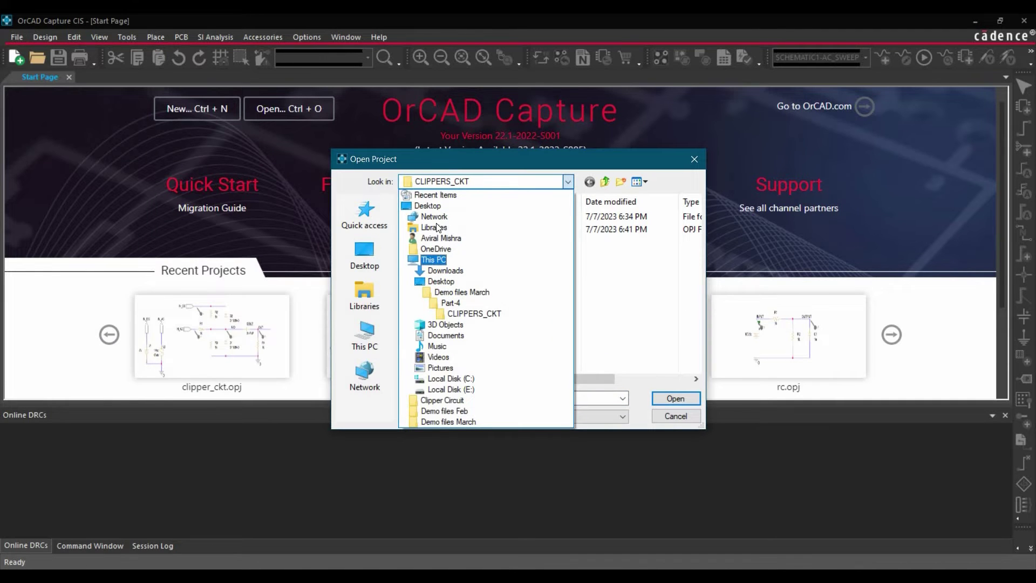
pyautogui.press('Return')
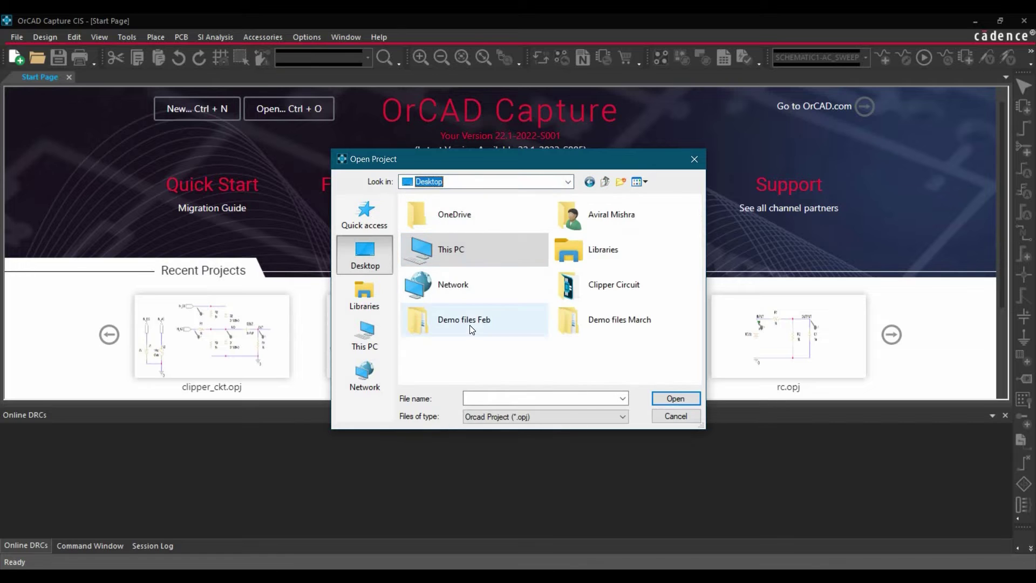
pyautogui.doubleClick(459, 319)
pyautogui.doubleClick(432, 230)
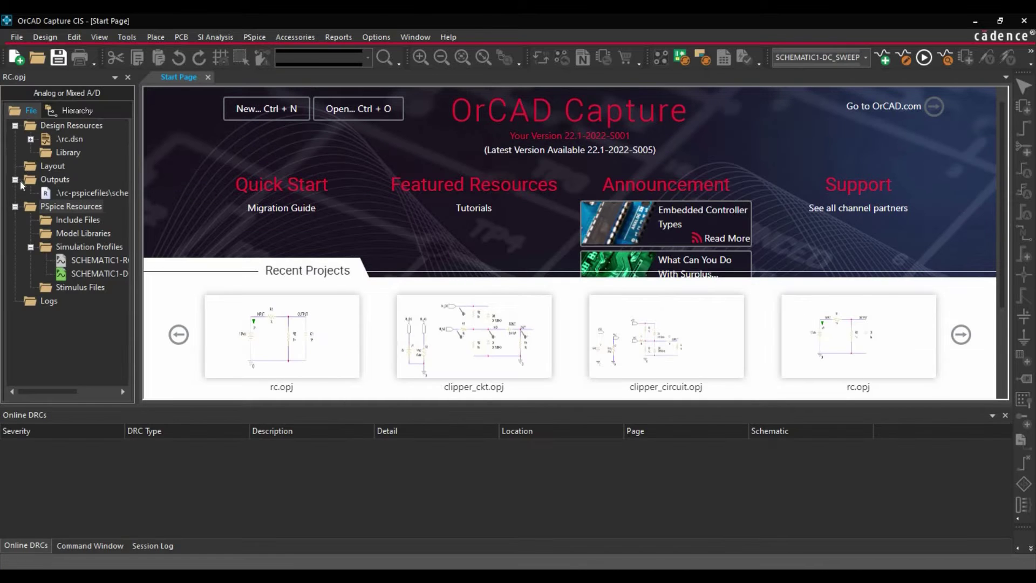
pyautogui.click(30, 138)
pyautogui.click(45, 153)
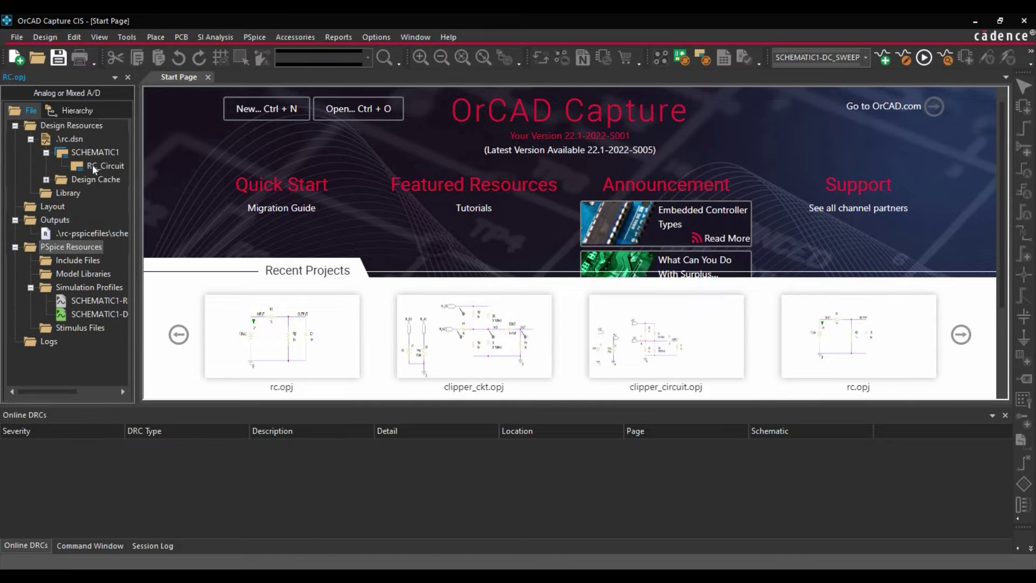
# Step: Open the RC_Circuit page, zoom in on the circuit, then fit it and inspect the 10Vdc source V1
pyautogui.doubleClick(100, 166)
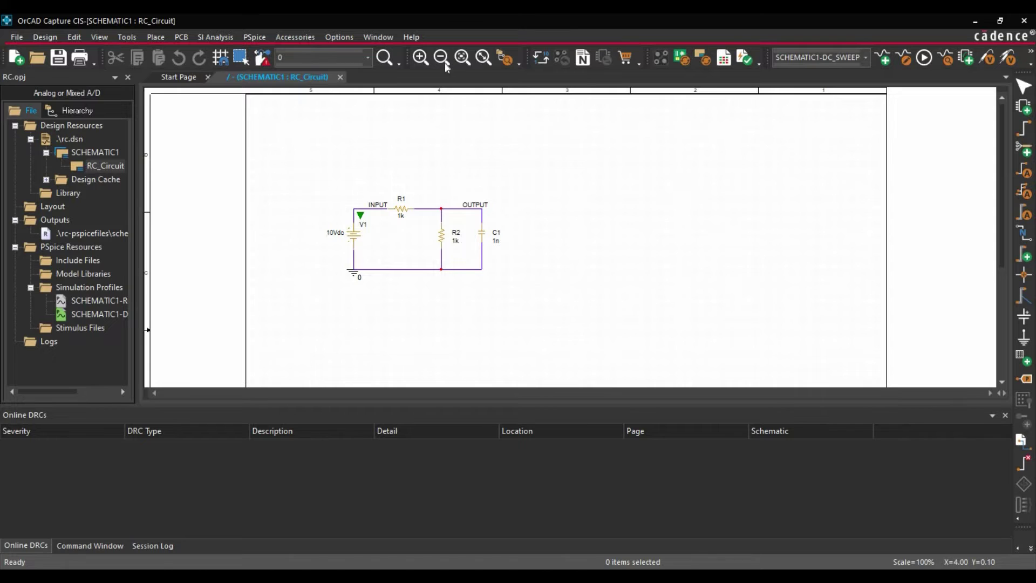
pyautogui.click(461, 56)
pyautogui.moveTo(313, 182); pyautogui.dragTo(505, 295)
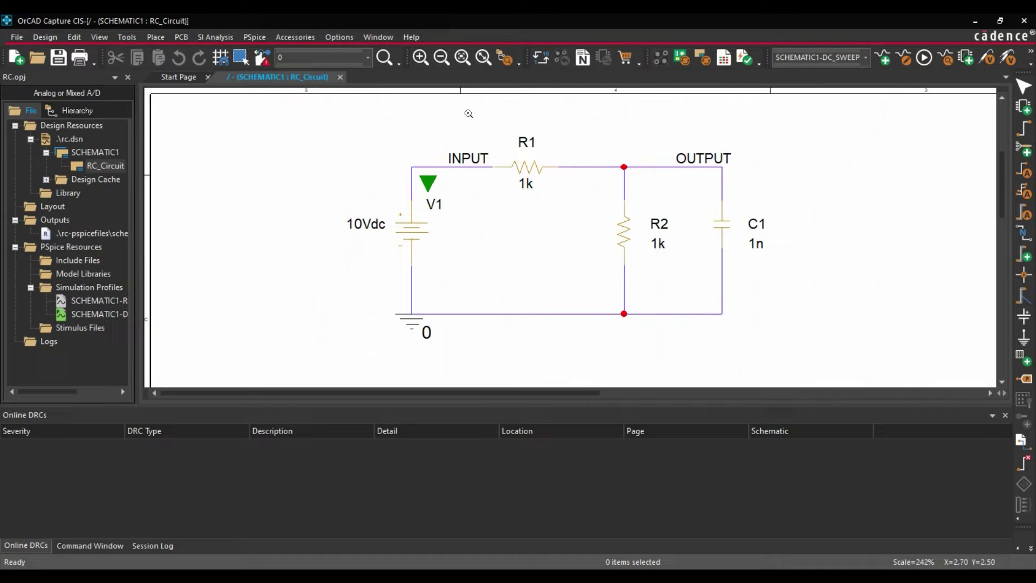
pyautogui.click(478, 56)
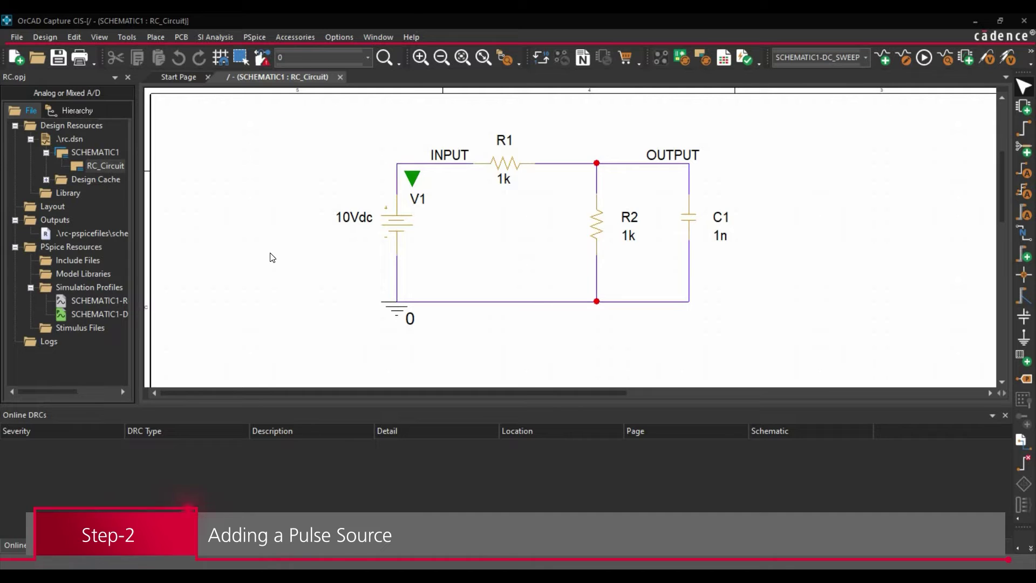
pyautogui.click(393, 234)
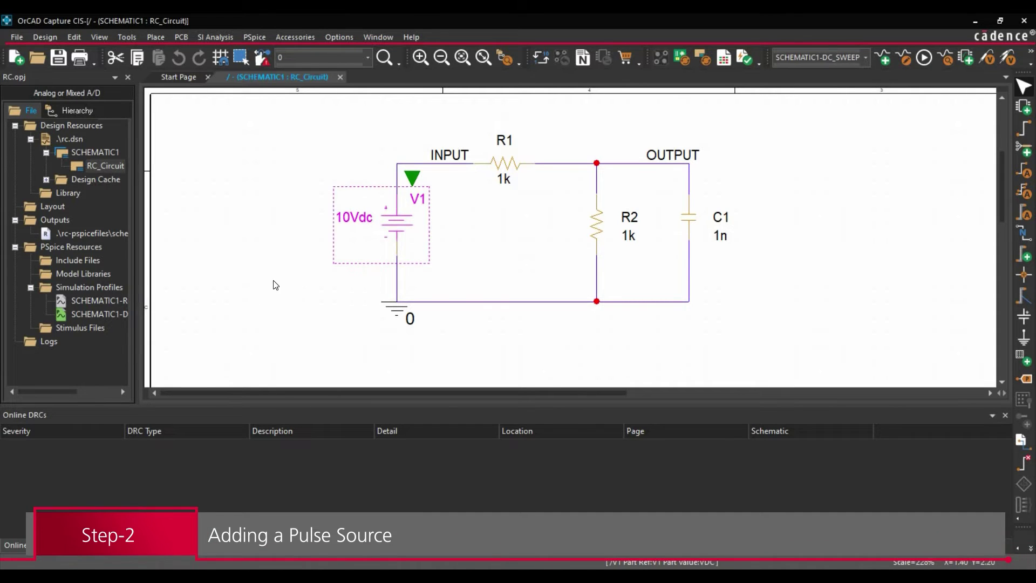
pyautogui.click(246, 290)
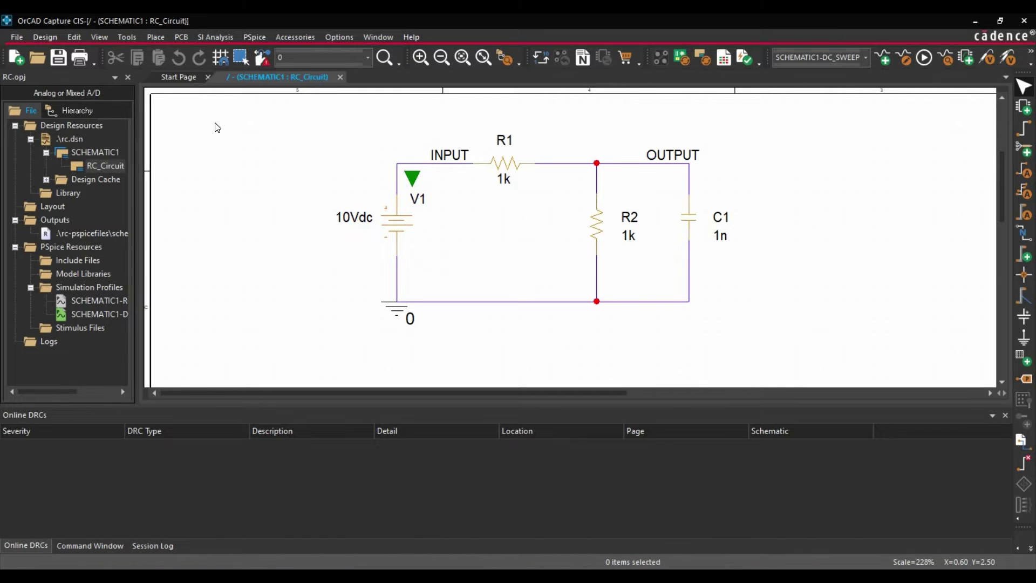
# Step: Find the VPULSE part and place one pulse source left of the circuit
pyautogui.click(155, 36)
pyautogui.click(369, 128)
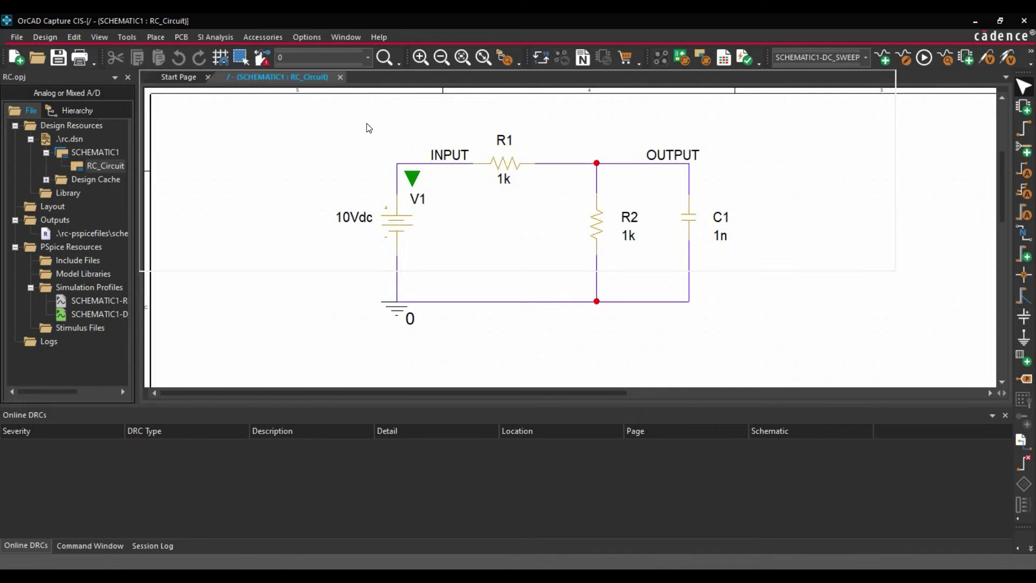
pyautogui.write('pVp')
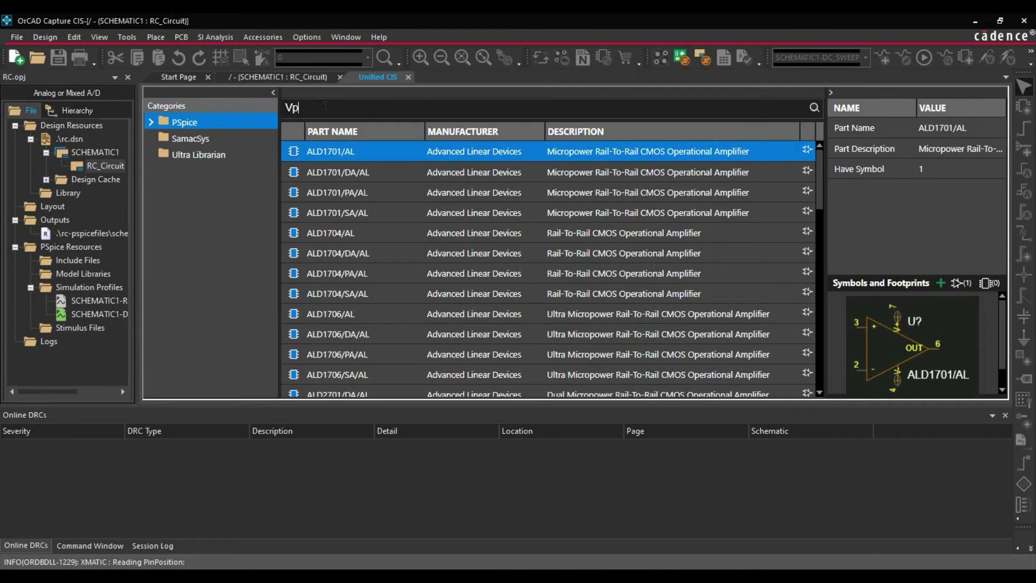
pyautogui.write('ulse')
pyautogui.press('Return')
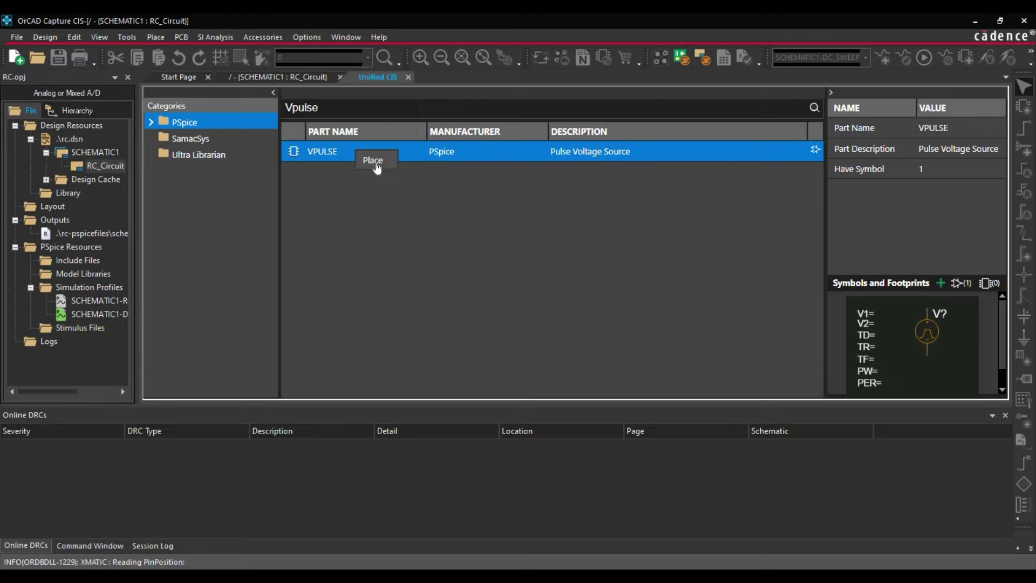
pyautogui.doubleClick(376, 151)
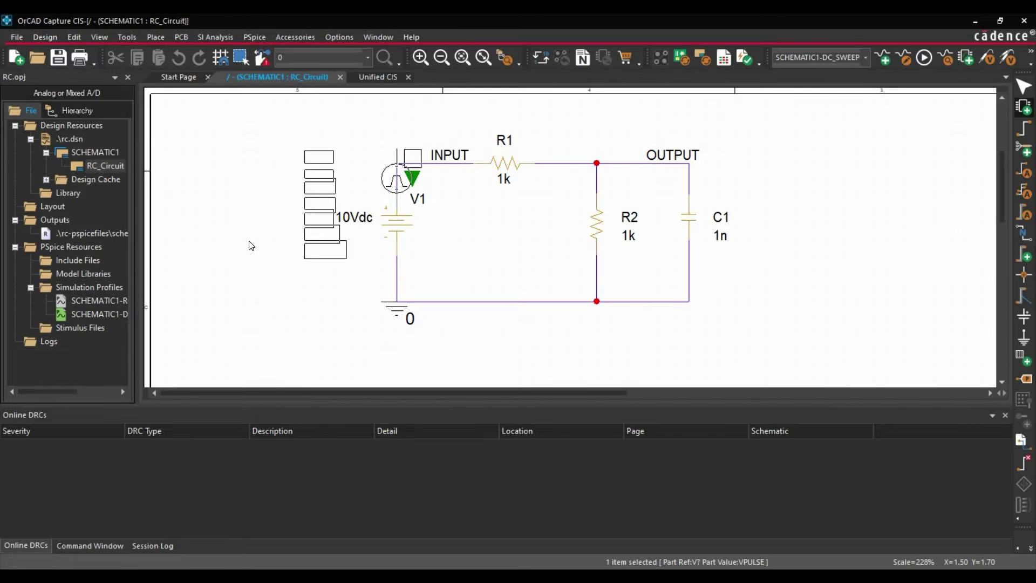
pyautogui.click(261, 196)
pyautogui.rightClick(277, 150)
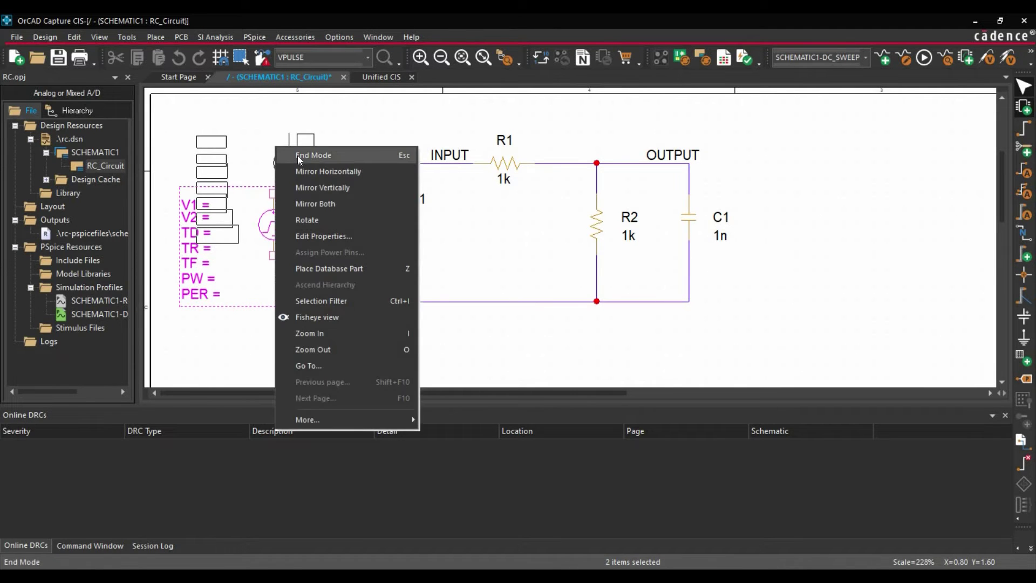
pyautogui.click(297, 155)
# Step: Remove the 10Vdc source, rename the pulse source from V2 to V1, and connect it in the left wire gap
pyautogui.click(394, 233)
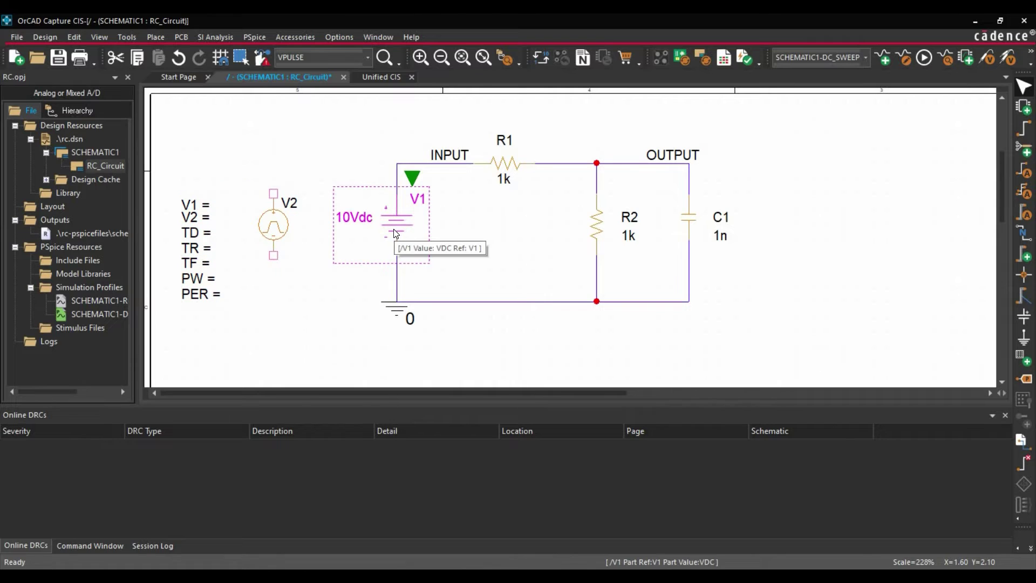
pyautogui.doubleClick(292, 203)
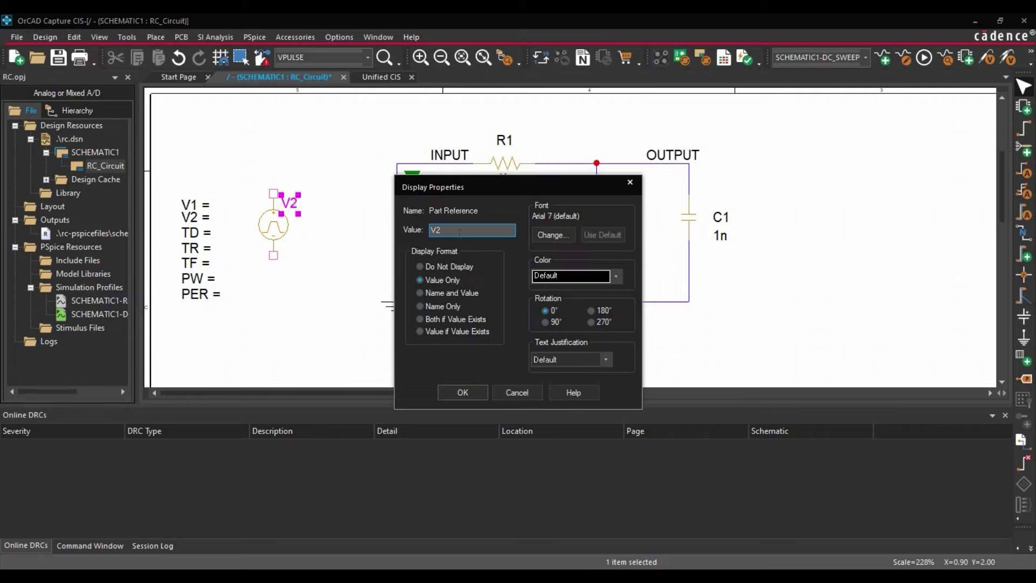
pyautogui.write('V1')
pyautogui.click(465, 391)
pyautogui.moveTo(406, 232); pyautogui.dragTo(394, 222)
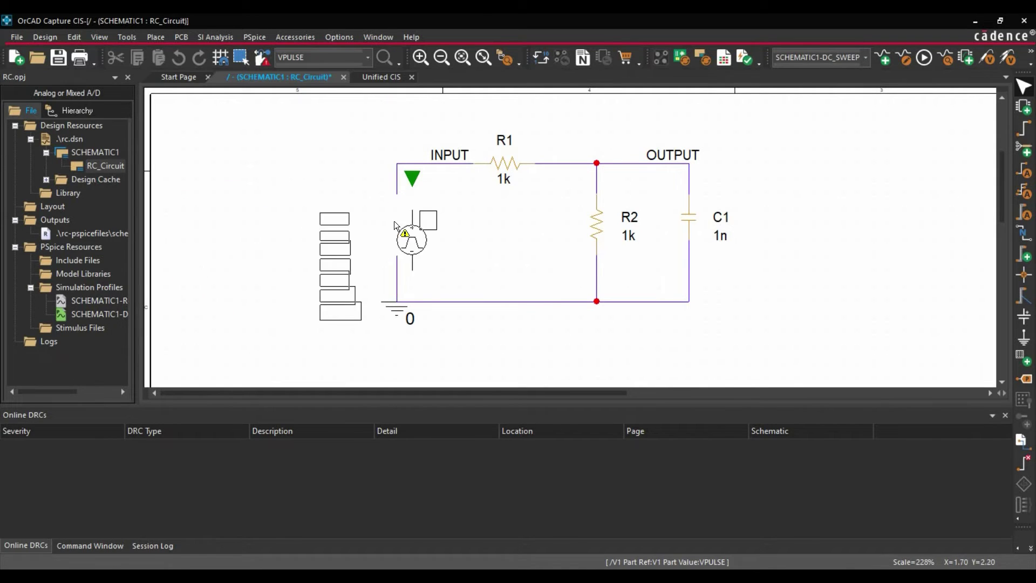
pyautogui.click(239, 181)
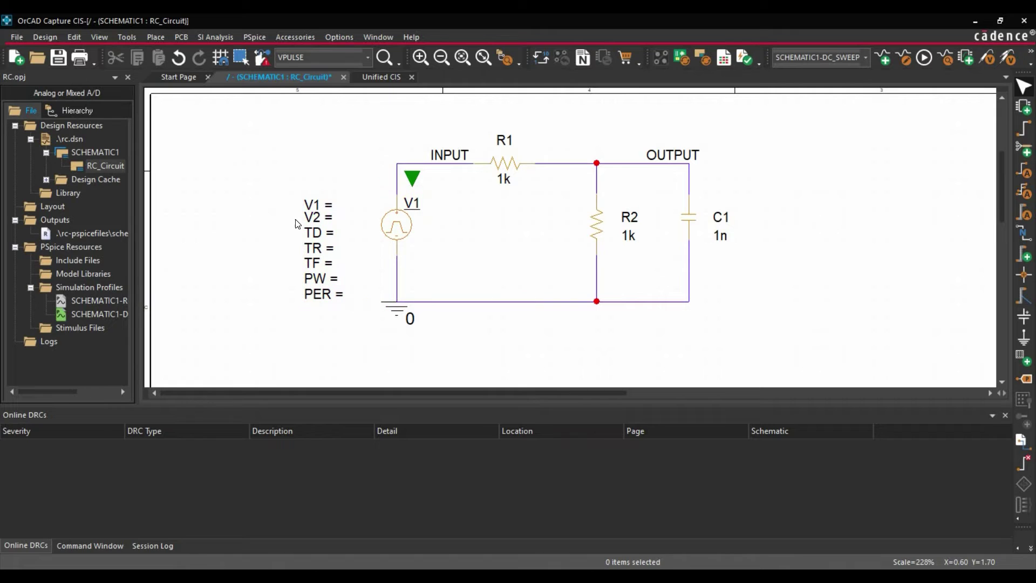
# Step: Set the pulse source's V1 to 0, V2 to 1 and TD delay to 100n
pyautogui.doubleClick(319, 204)
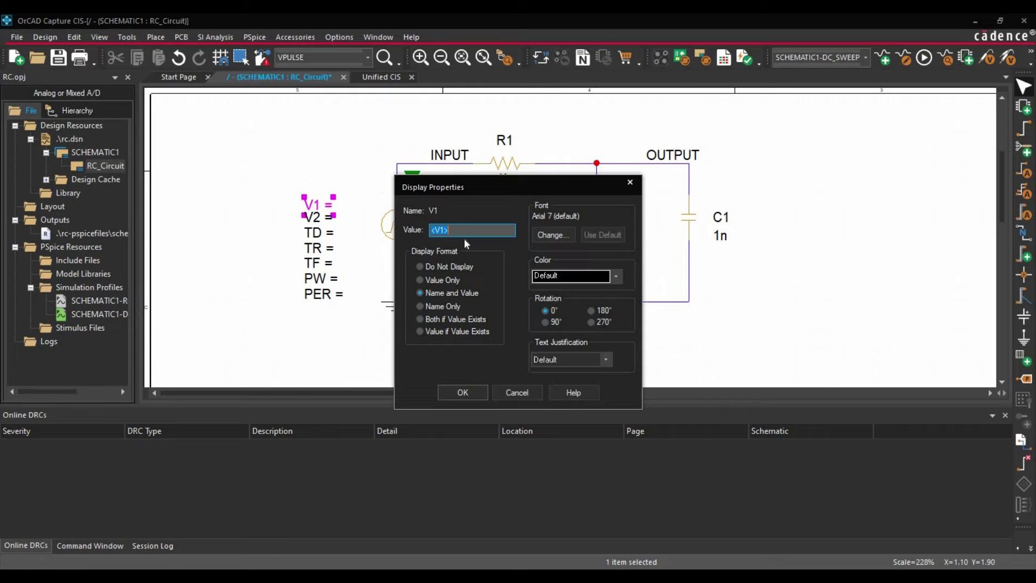
pyautogui.write('0')
pyautogui.click(461, 392)
pyautogui.doubleClick(316, 217)
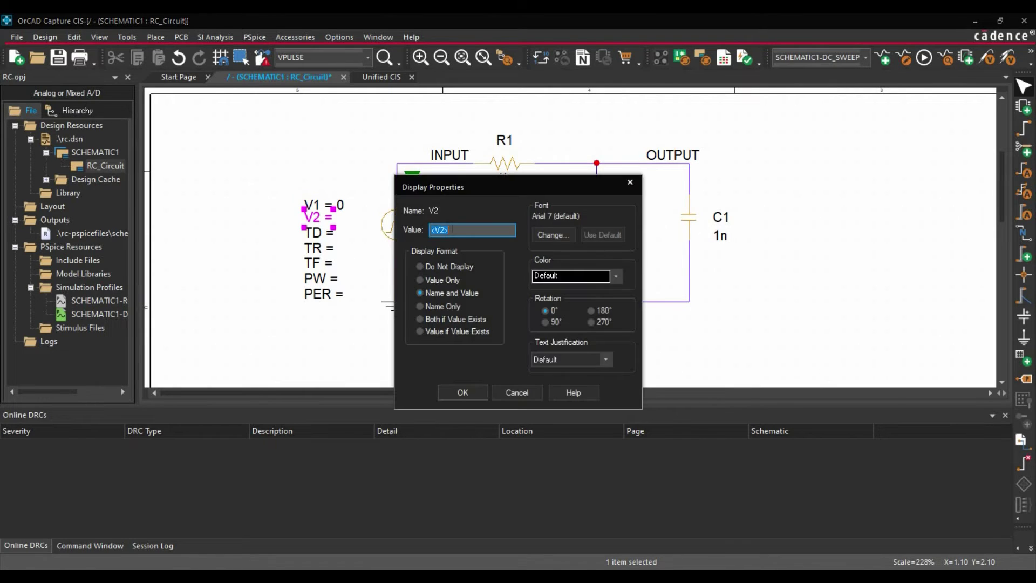
pyautogui.write('1')
pyautogui.click(463, 392)
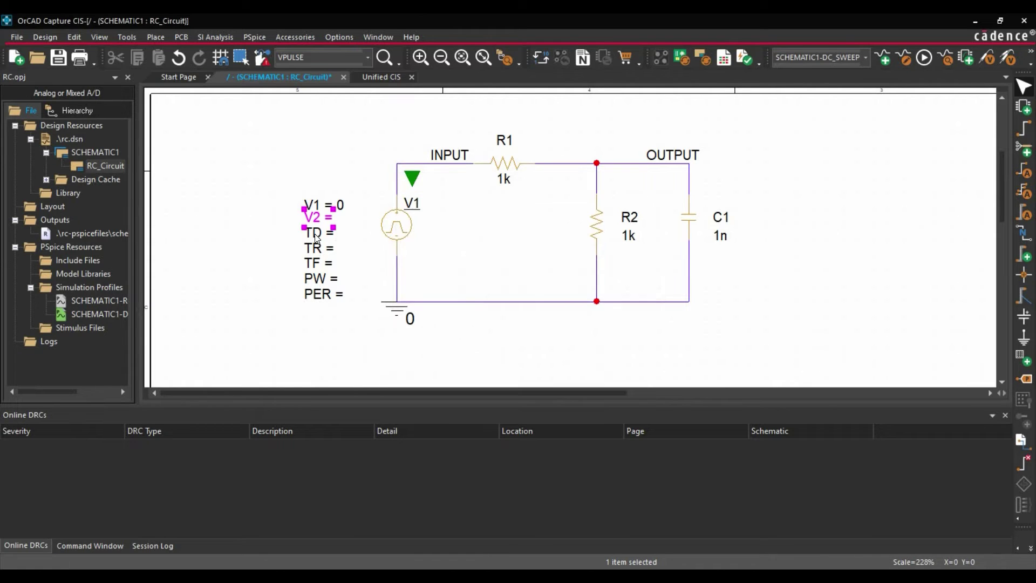
pyautogui.doubleClick(316, 233)
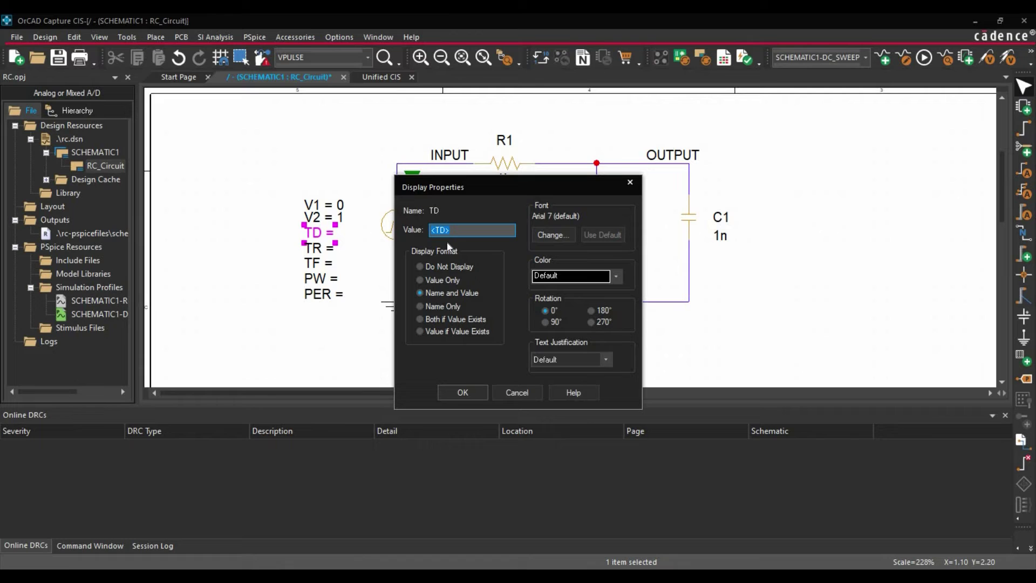
pyautogui.write('100n')
pyautogui.press('Return')
# Step: Set the rise time TR 10n, fall time TF 1u, pulse width PW 1s and period PER 2s
pyautogui.doubleClick(316, 248)
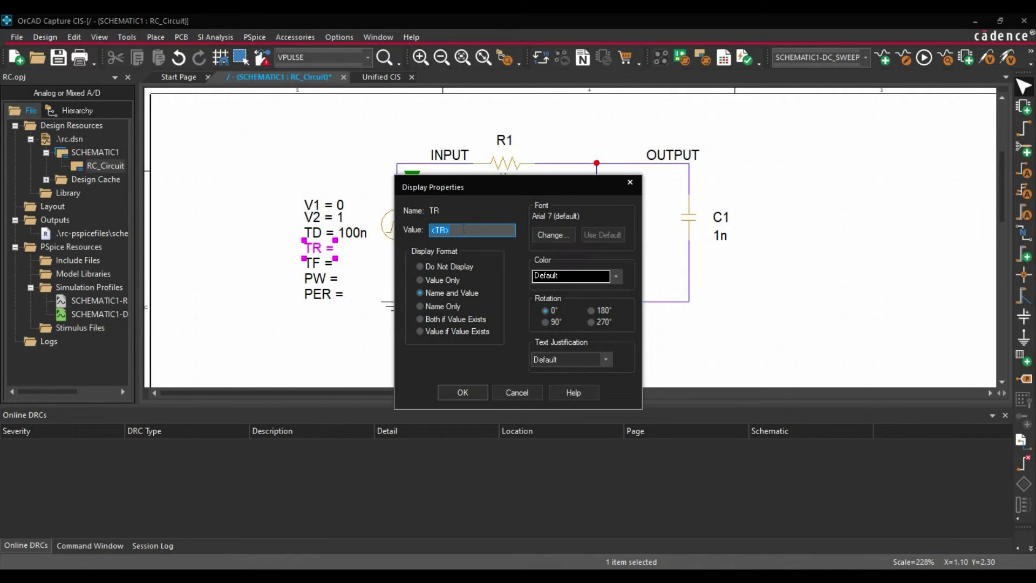
pyautogui.write('10n')
pyautogui.click(458, 392)
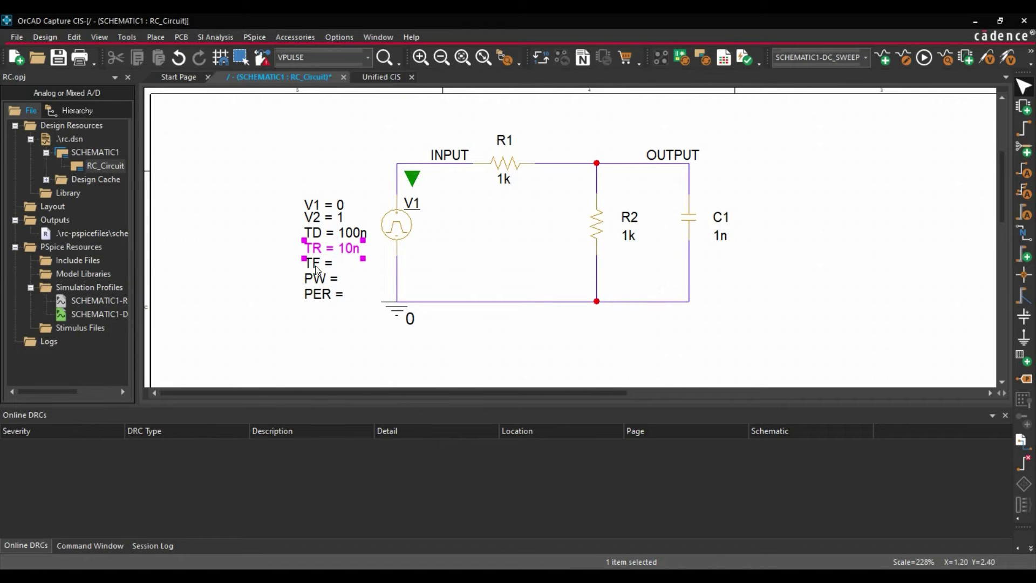
pyautogui.doubleClick(315, 264)
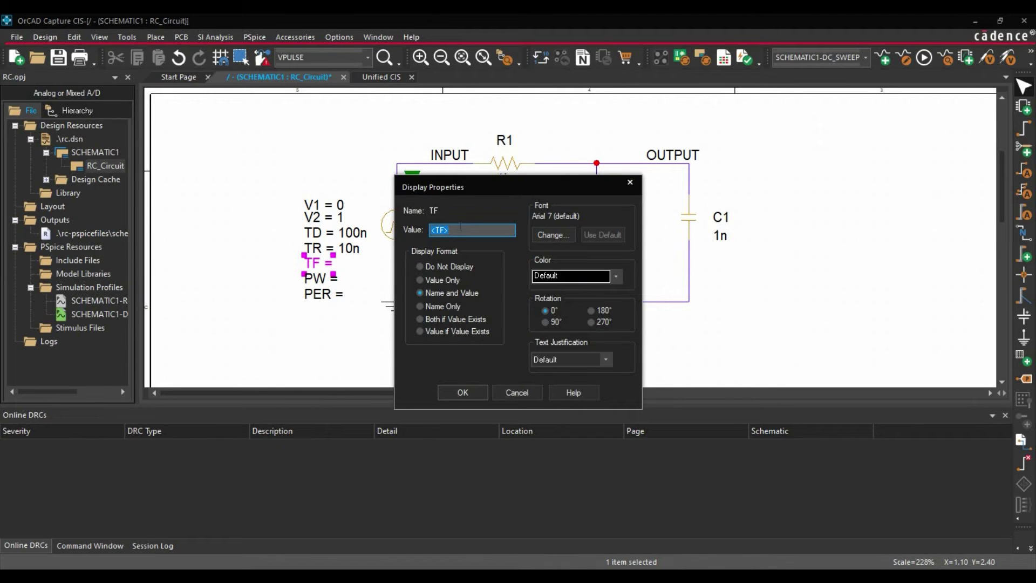
pyautogui.write('1u')
pyautogui.click(459, 392)
pyautogui.doubleClick(316, 279)
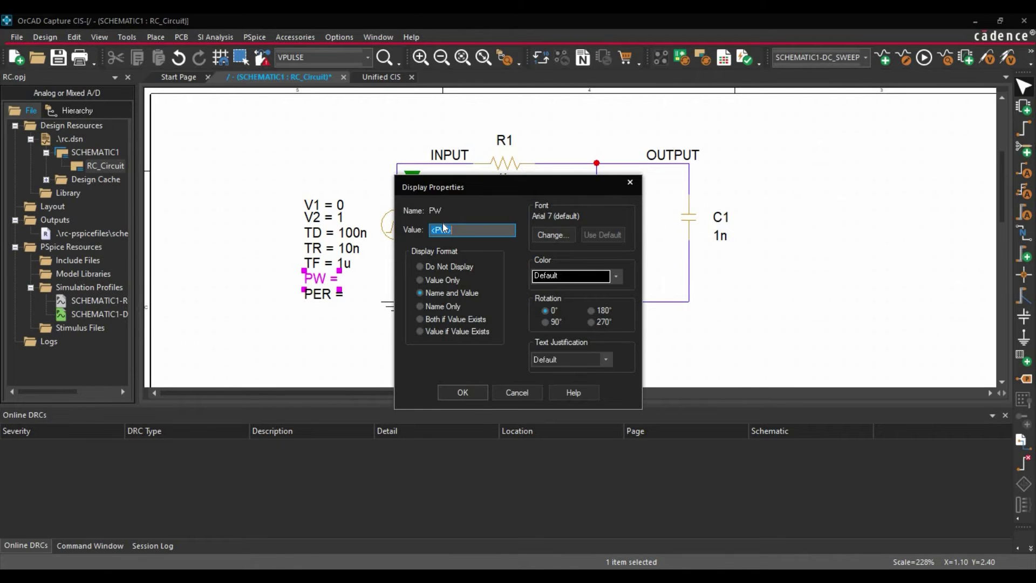
pyautogui.write('1s')
pyautogui.press('Return')
pyautogui.doubleClick(331, 301)
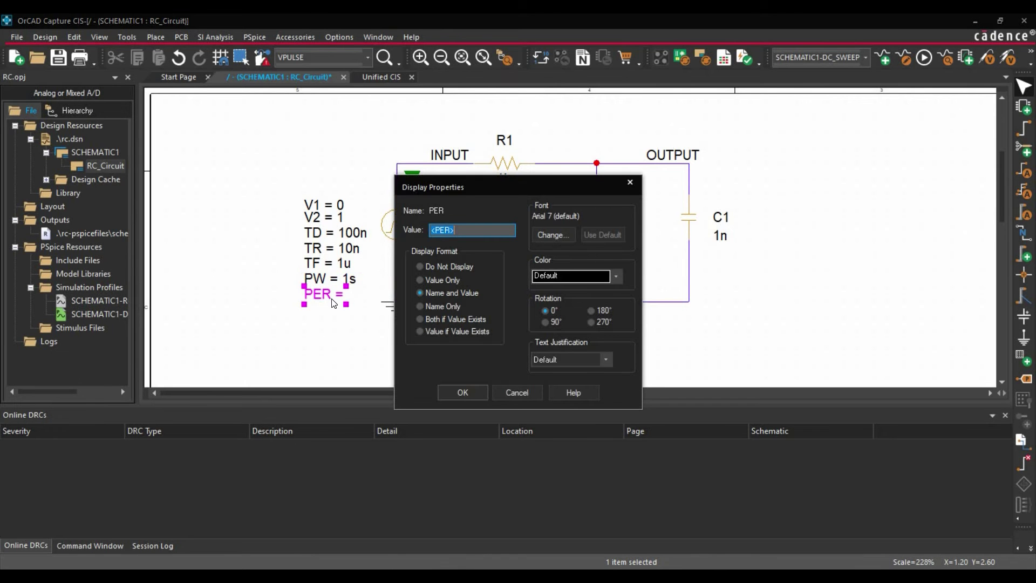
pyautogui.write('2')
pyautogui.press('Return')
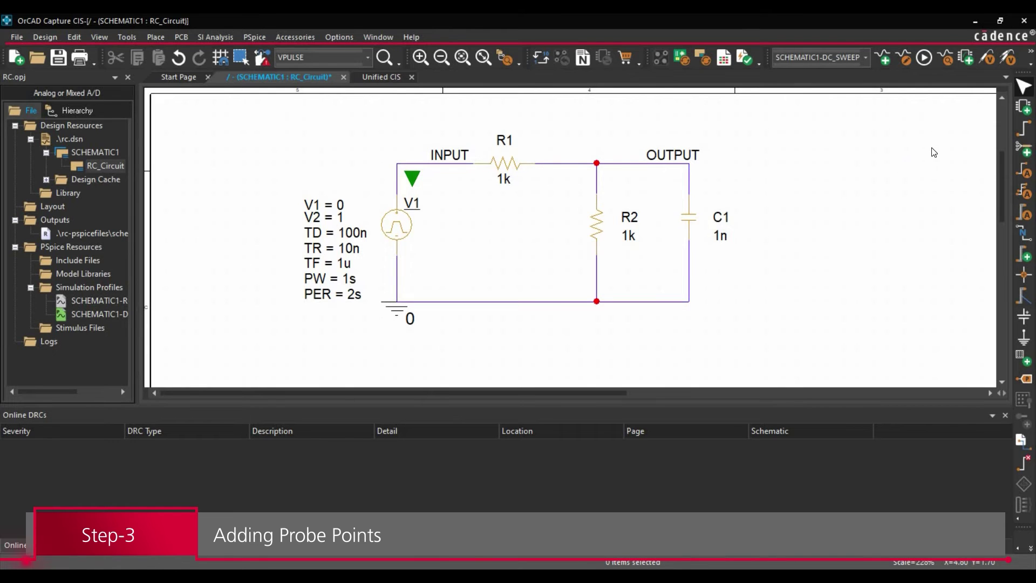
# Step: Place voltage/level markers on the INPUT and OUTPUT wires, then end marker placement
pyautogui.click(986, 59)
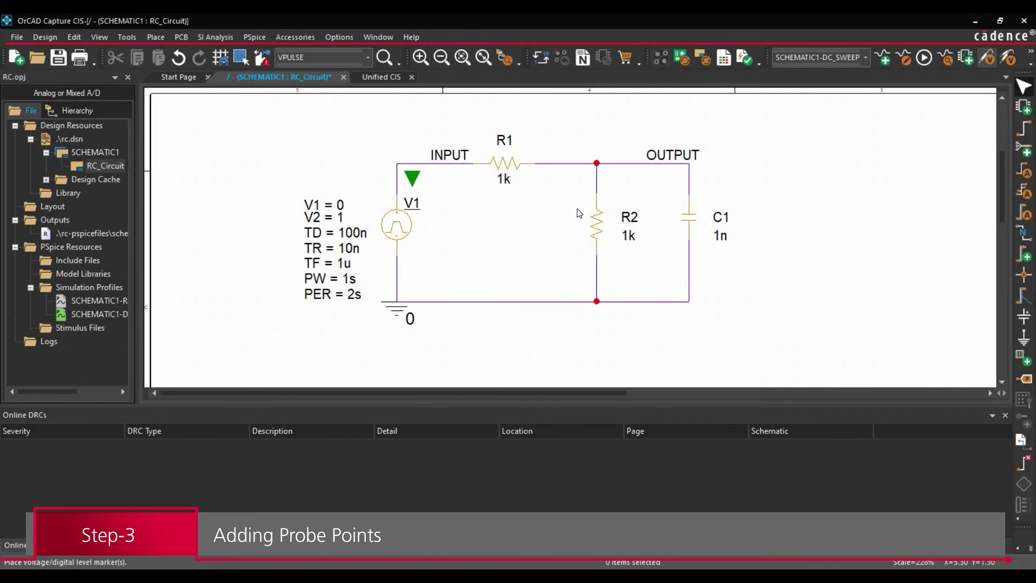
pyautogui.click(396, 165)
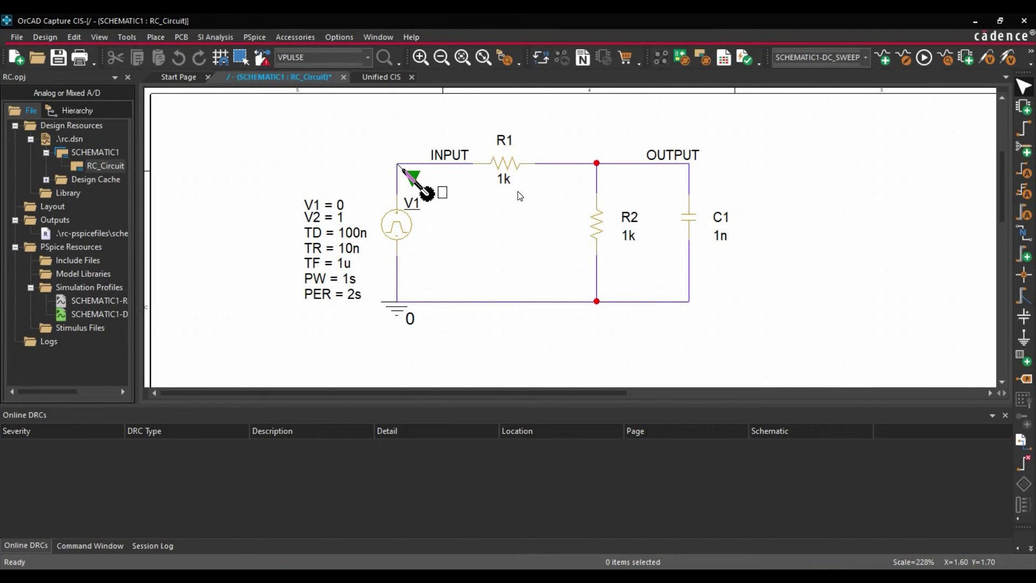
pyautogui.click(691, 166)
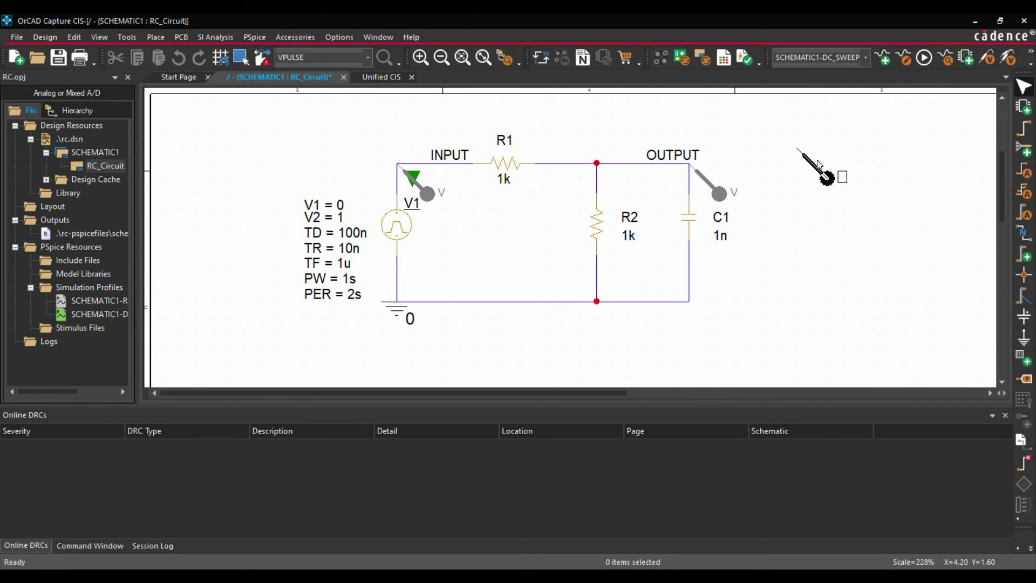
pyautogui.rightClick(797, 149)
pyautogui.click(821, 160)
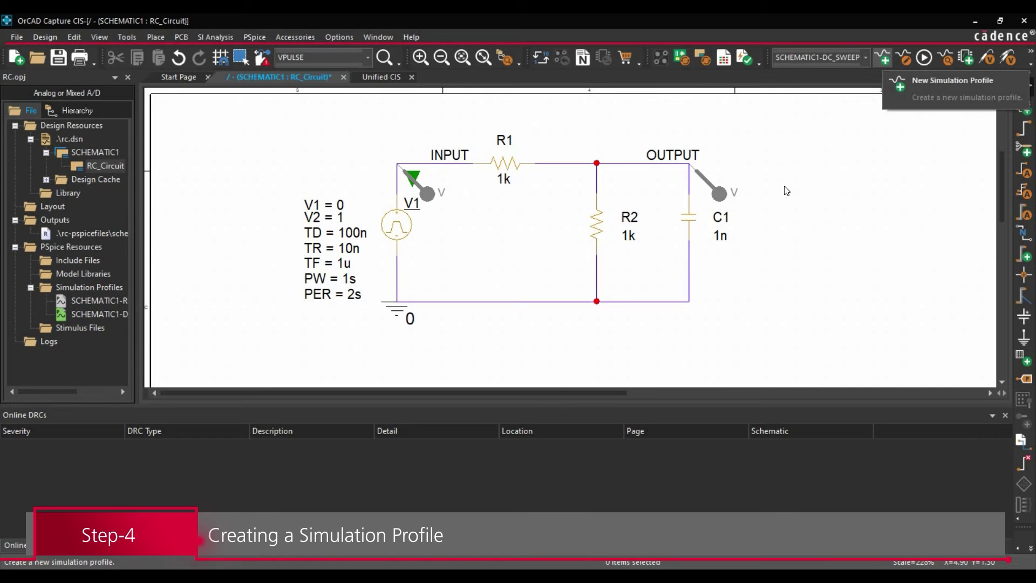
# Step: Create the 'Transient Analysis' simulation profile with Run To Time set to 5uS and apply it
pyautogui.click(883, 57)
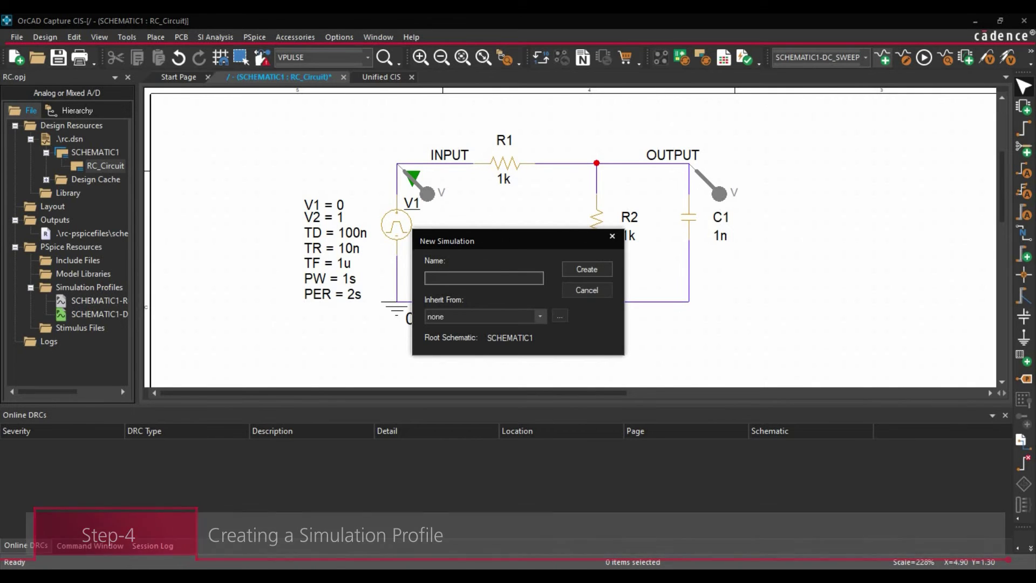
pyautogui.write('Transient Analysis')
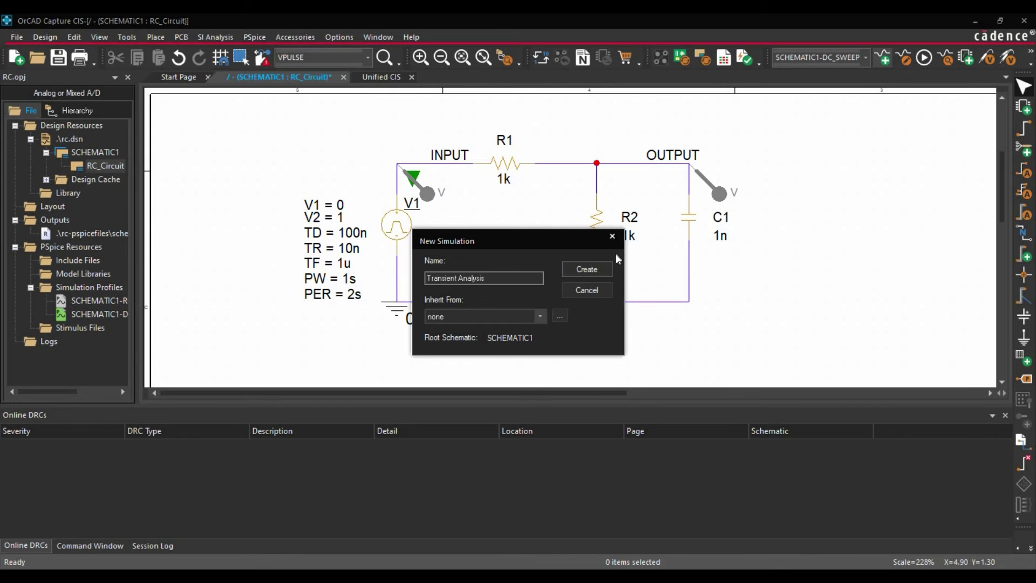
pyautogui.click(572, 273)
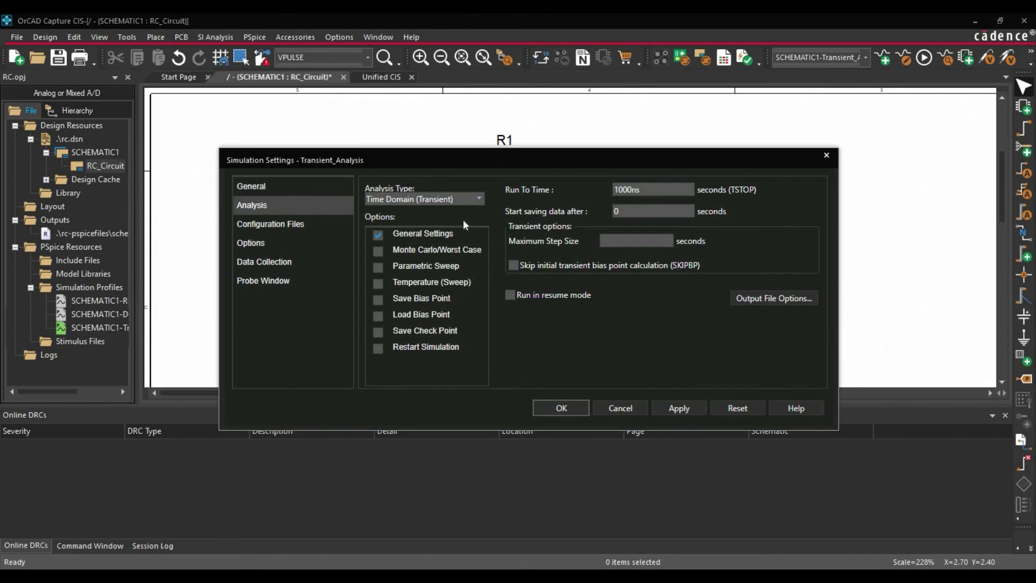
pyautogui.doubleClick(647, 192)
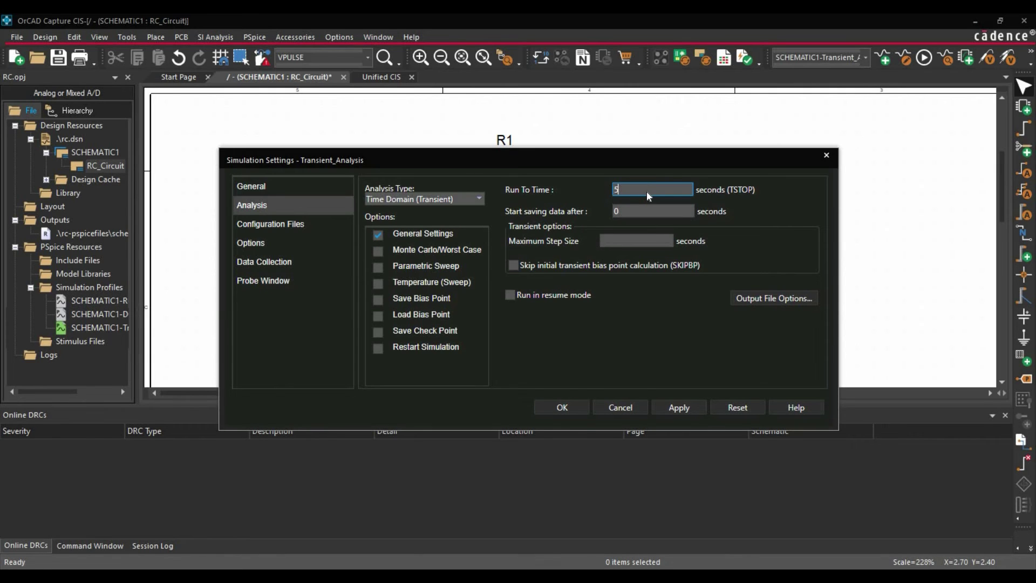
pyautogui.write('5uS')
pyautogui.click(650, 212)
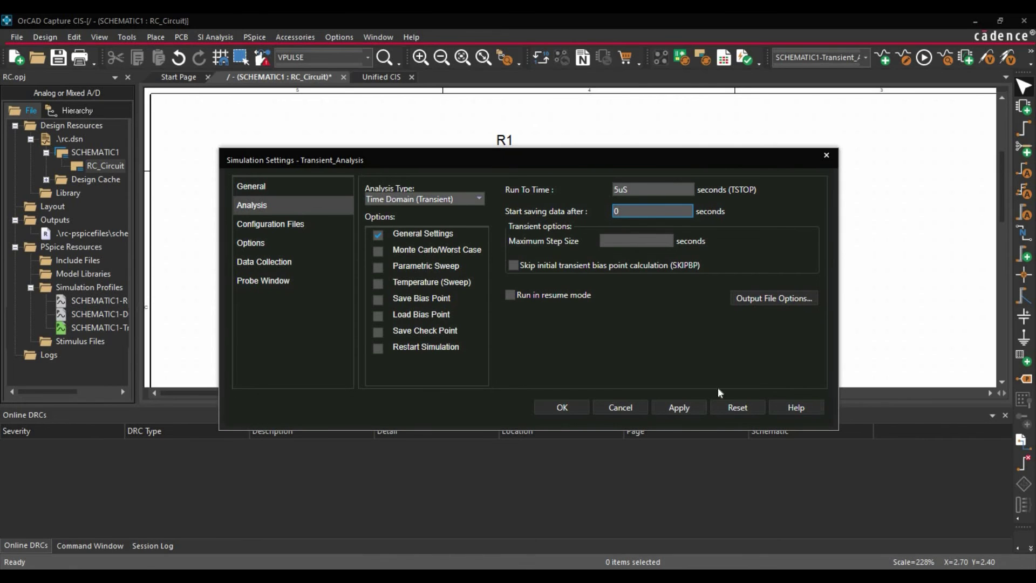
pyautogui.click(676, 406)
pyautogui.click(546, 407)
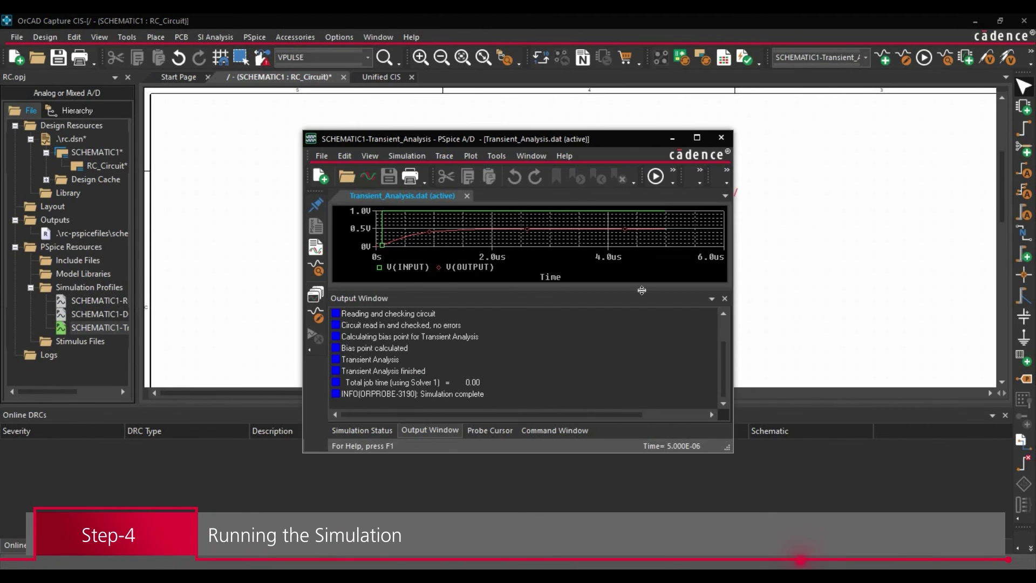
# Step: Maximize the PSpice A/D window to show the V(INPUT) and V(OUTPUT) traces
pyautogui.click(697, 137)
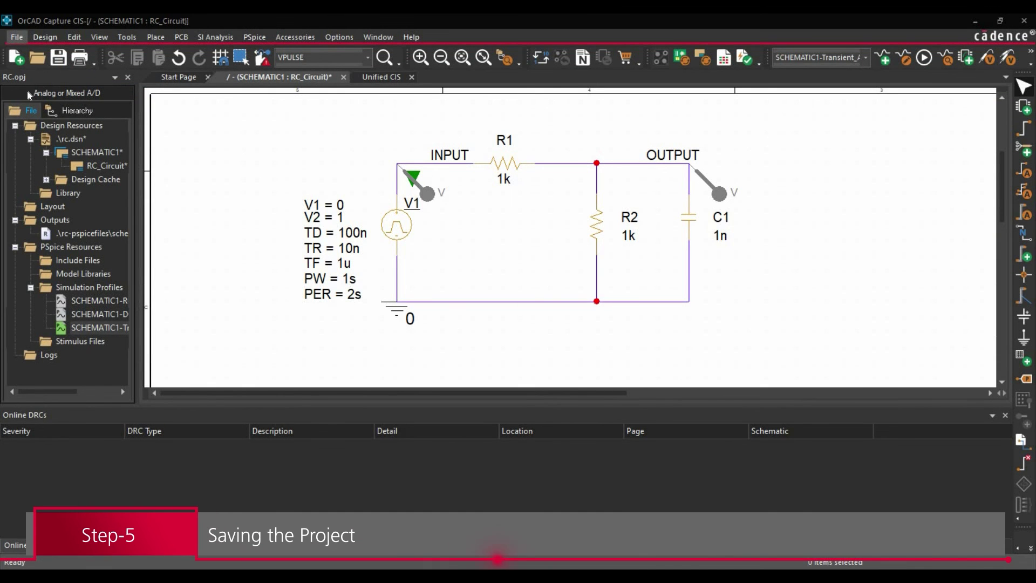
# Step: Save the RC project with File > Save
pyautogui.click(17, 37)
pyautogui.click(33, 108)
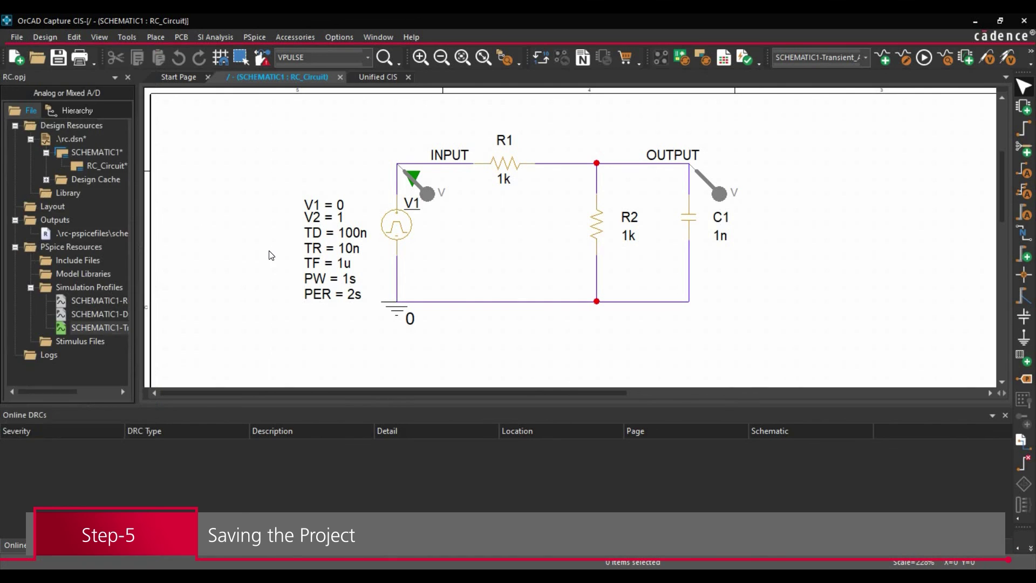